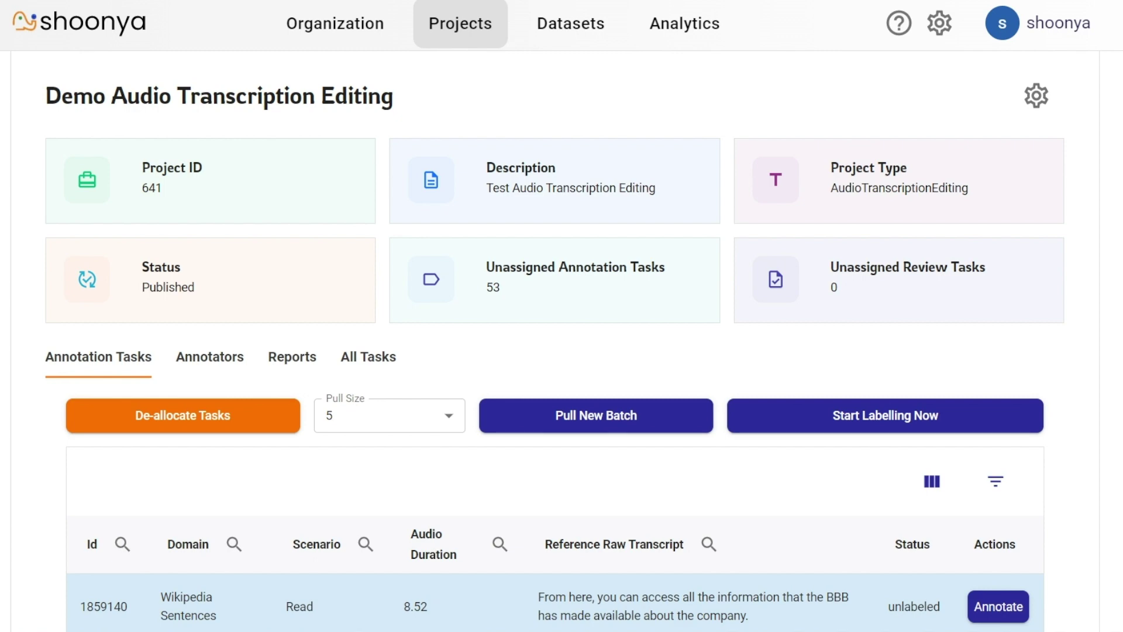
- Open task 1859140 for annotation and briefly play, then pause, its audio
scroll(75, 311, "down", 5)
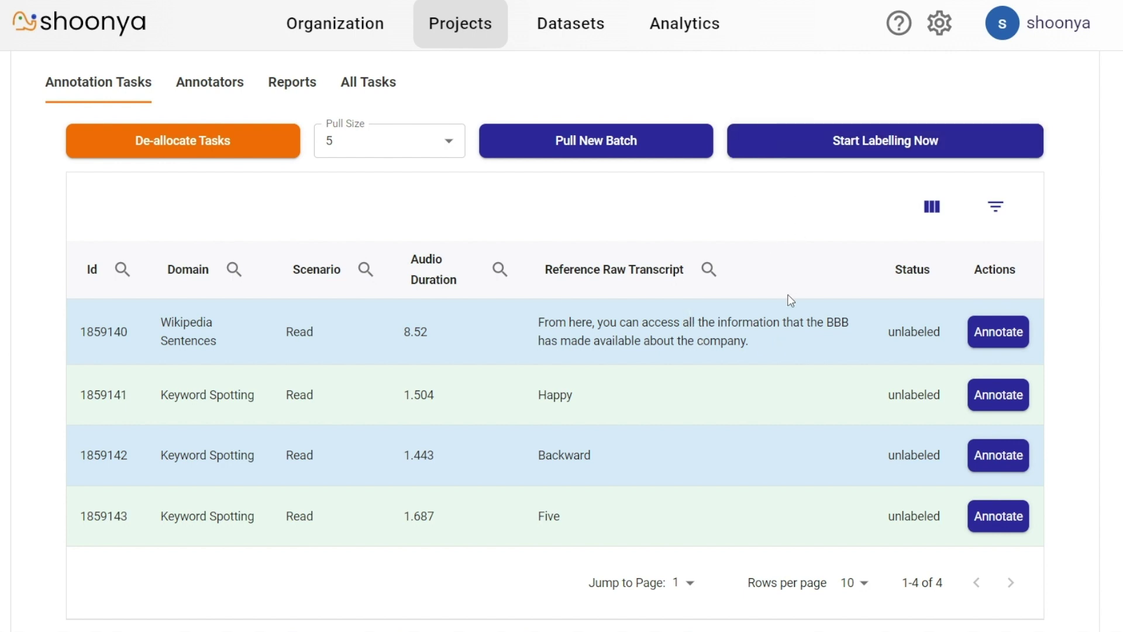
left_click(997, 333)
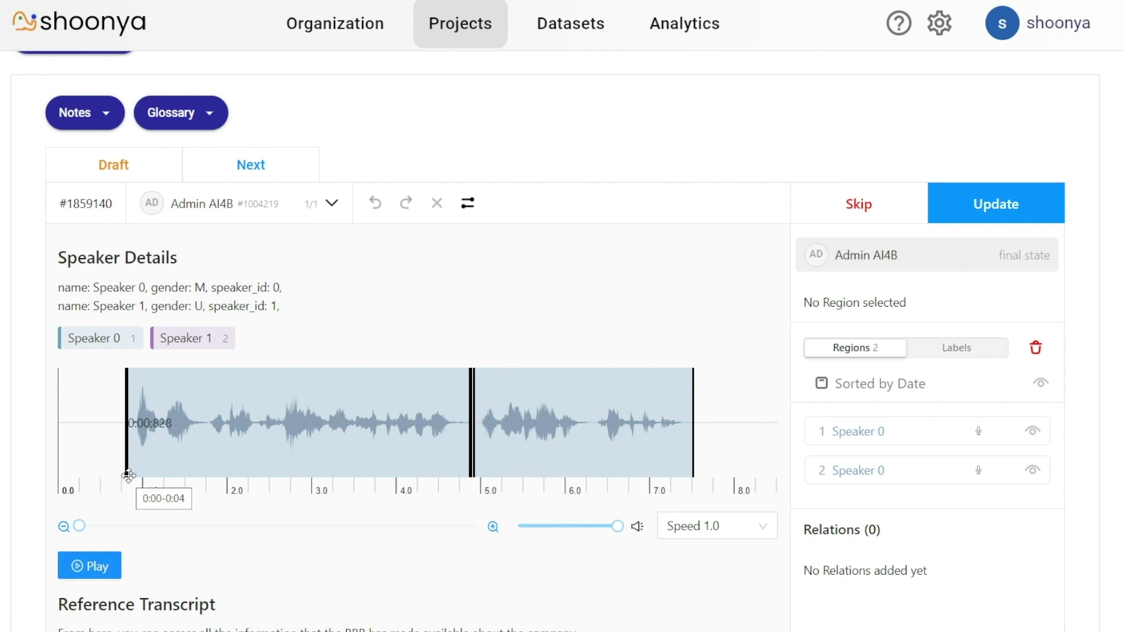
left_click(101, 573)
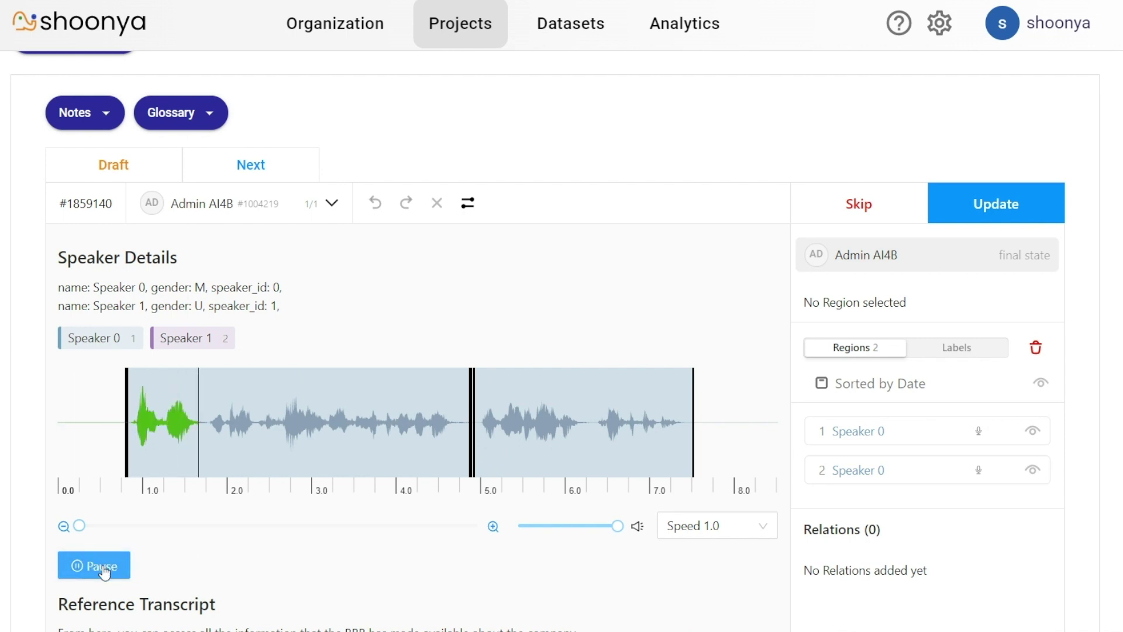
left_click(101, 570)
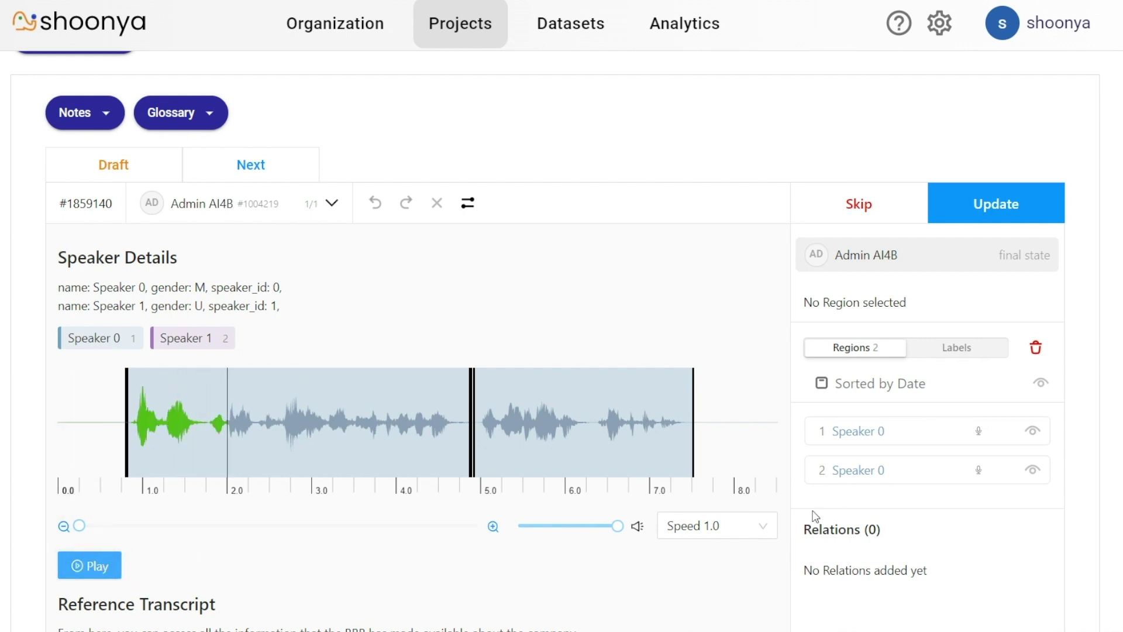
- Keep playback speed at 1.0 and lower the volume to 0.8
left_click(767, 524)
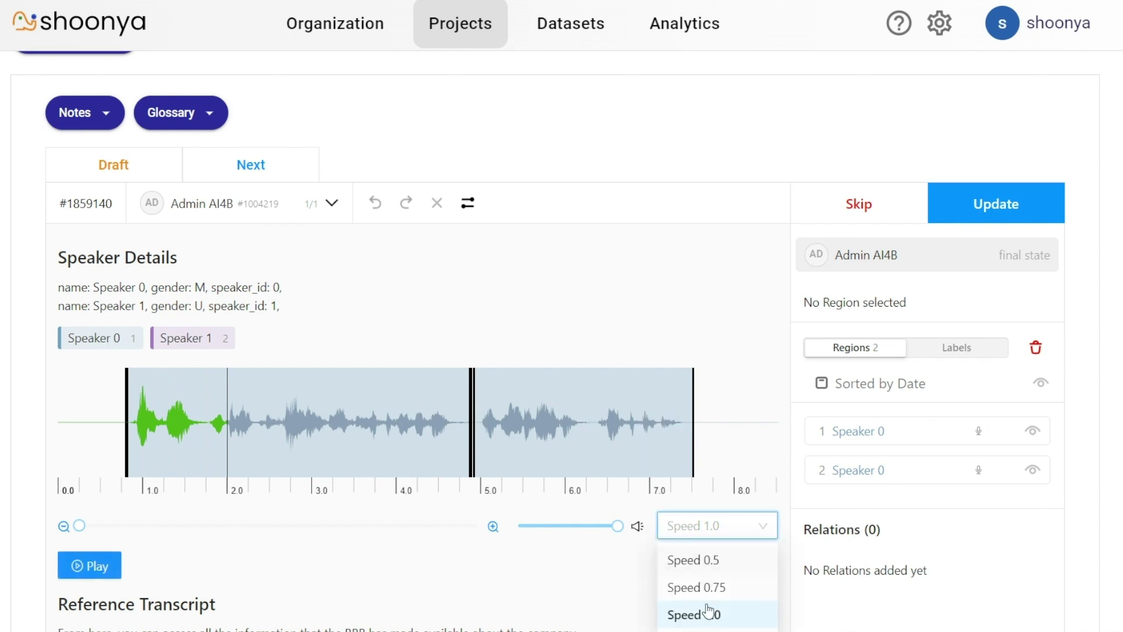
left_click(622, 591)
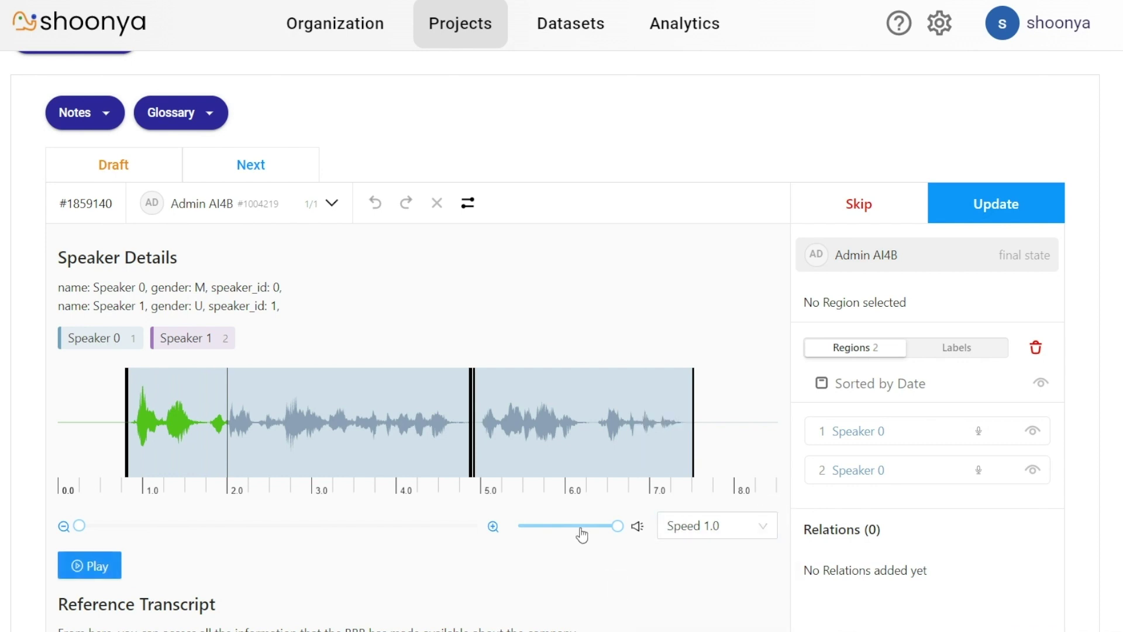
mouse_move(618, 526)
left_mouse_down()
mouse_move(568, 525)
mouse_move(618, 525)
left_mouse_up()
scroll(70, 494, "down", 2)
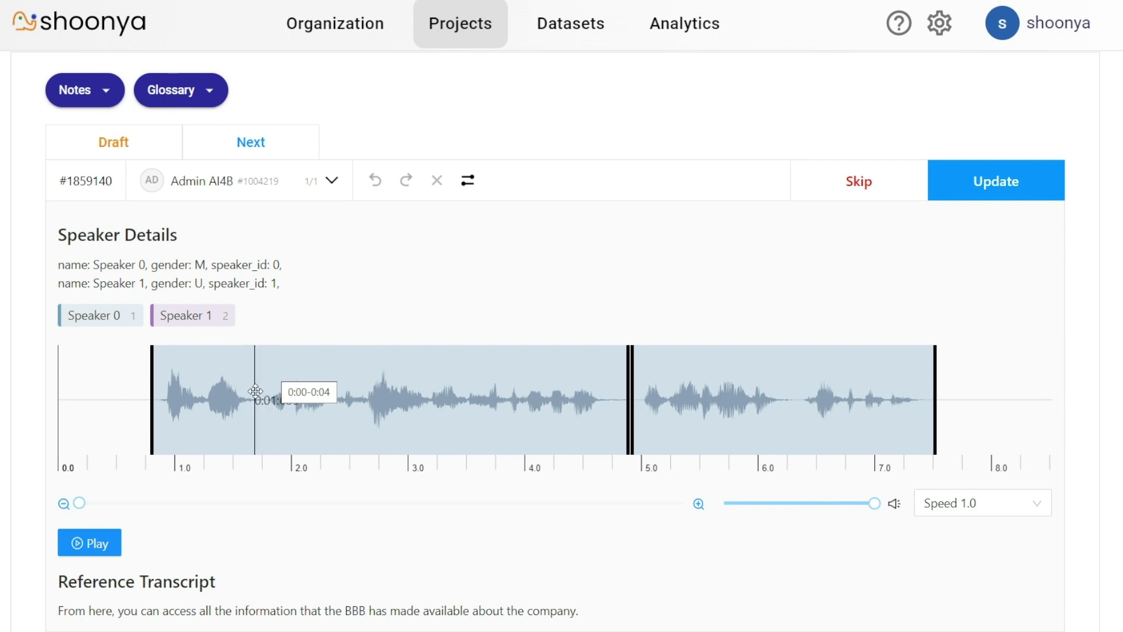
- Enter 'From here, you can access all the information that the BBB' for the first region
left_click(256, 391)
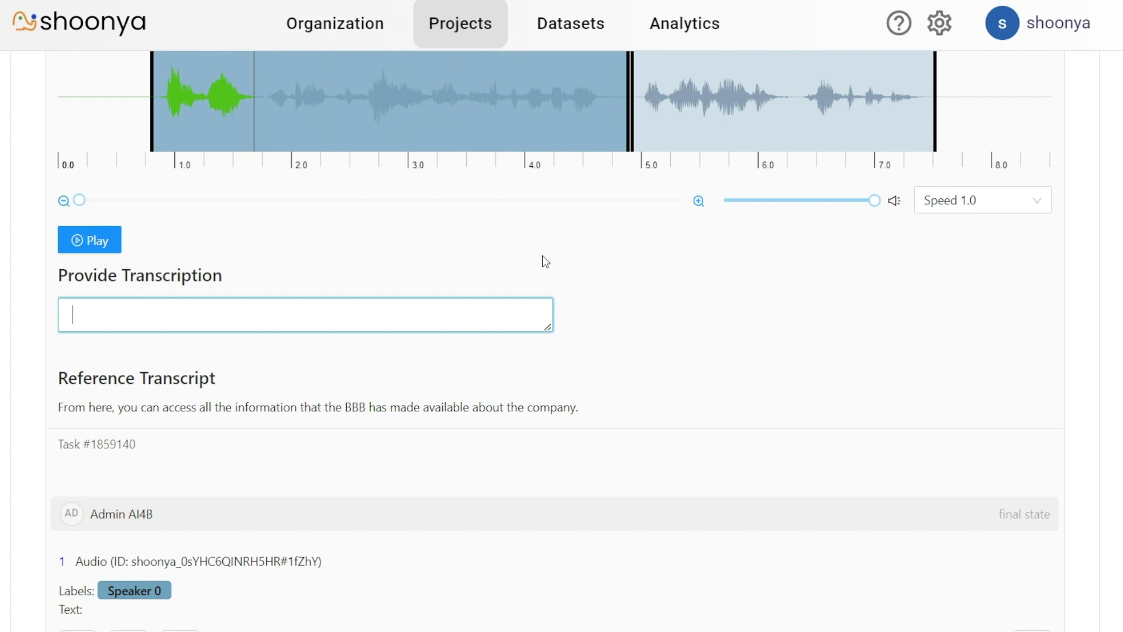
left_click(309, 125)
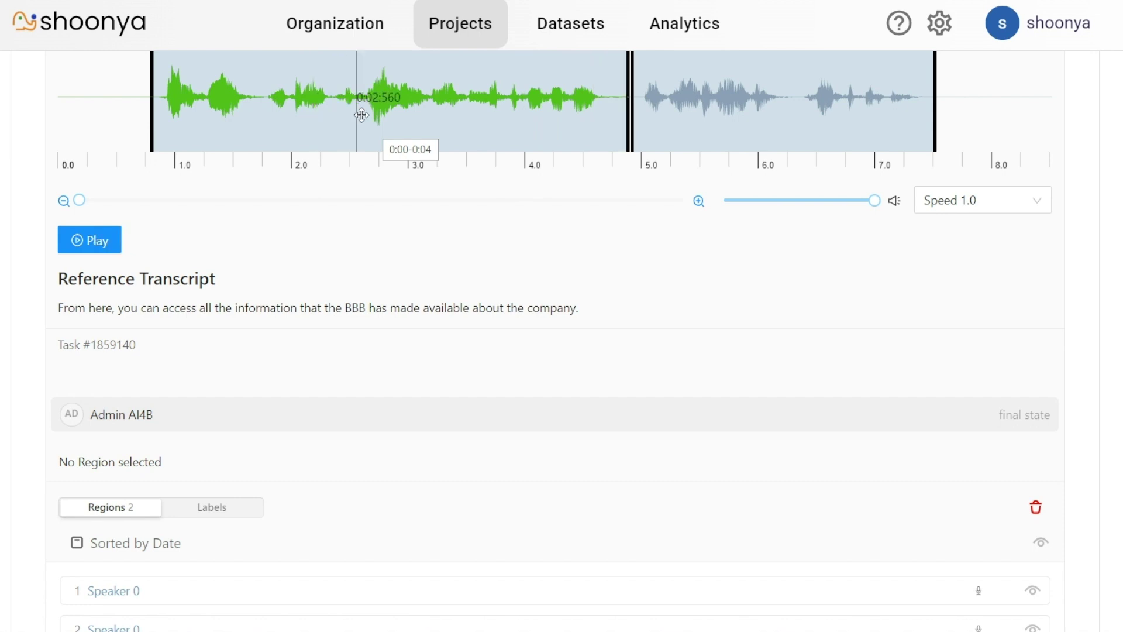
left_click(301, 119)
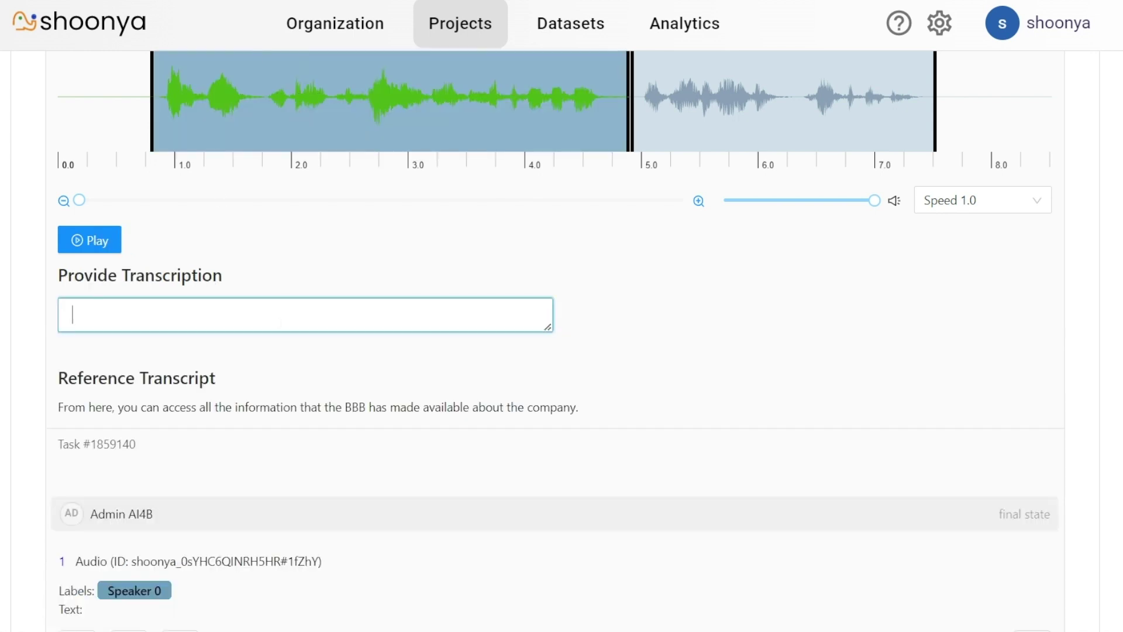
type("F")
key("BackSpace")
type("Fro9")
type("m")
key("BackSpace")
key("BackSpace")
type("m here, you can access all ")
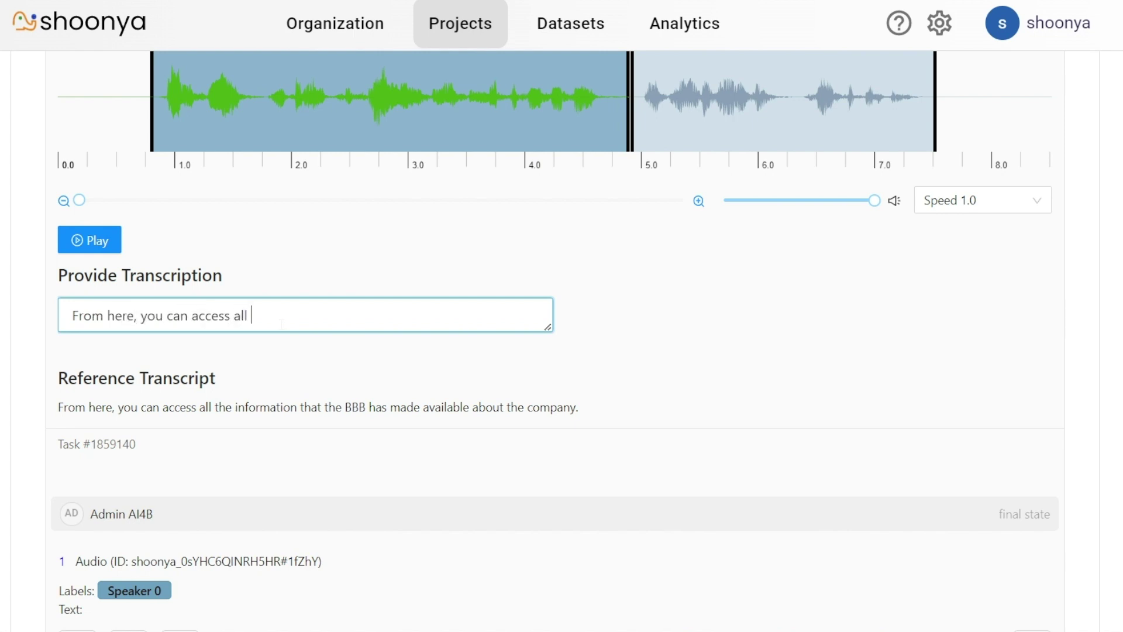
type("the information that the BBB")
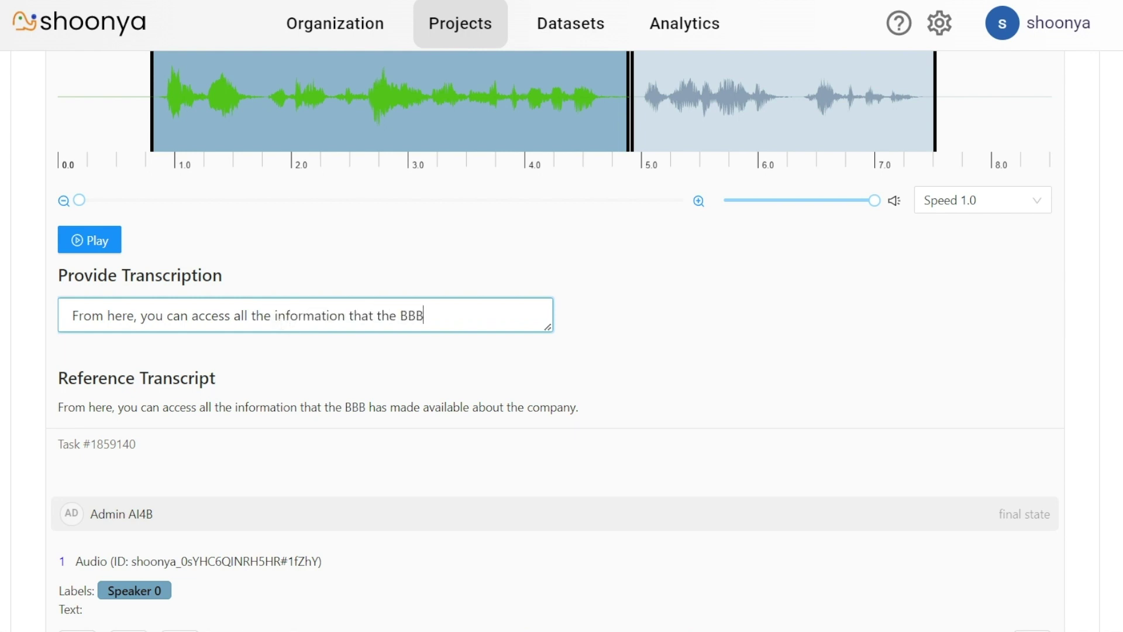
left_click(863, 316)
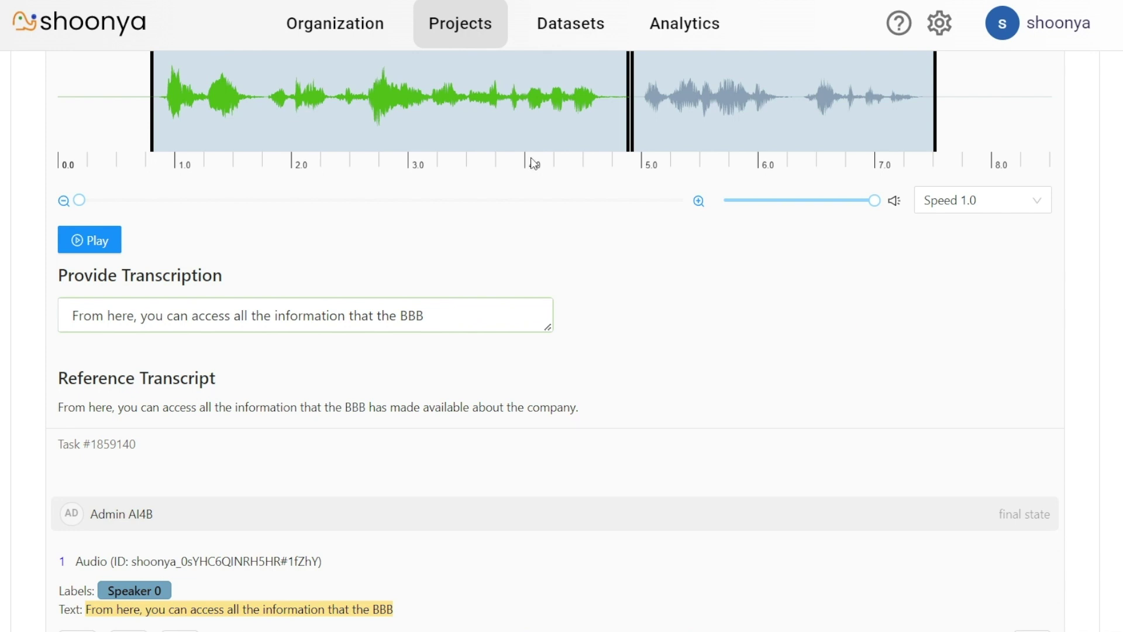
- Paste 'has made available about the company.' from the reference into the second region's transcription
double_click(708, 133)
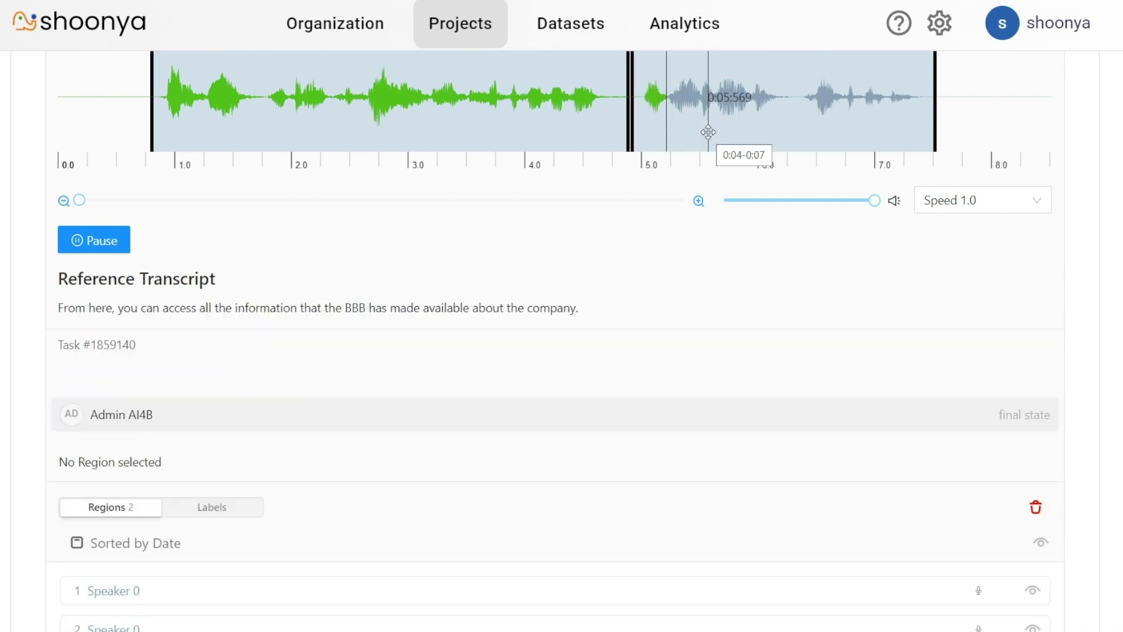
left_click(707, 132)
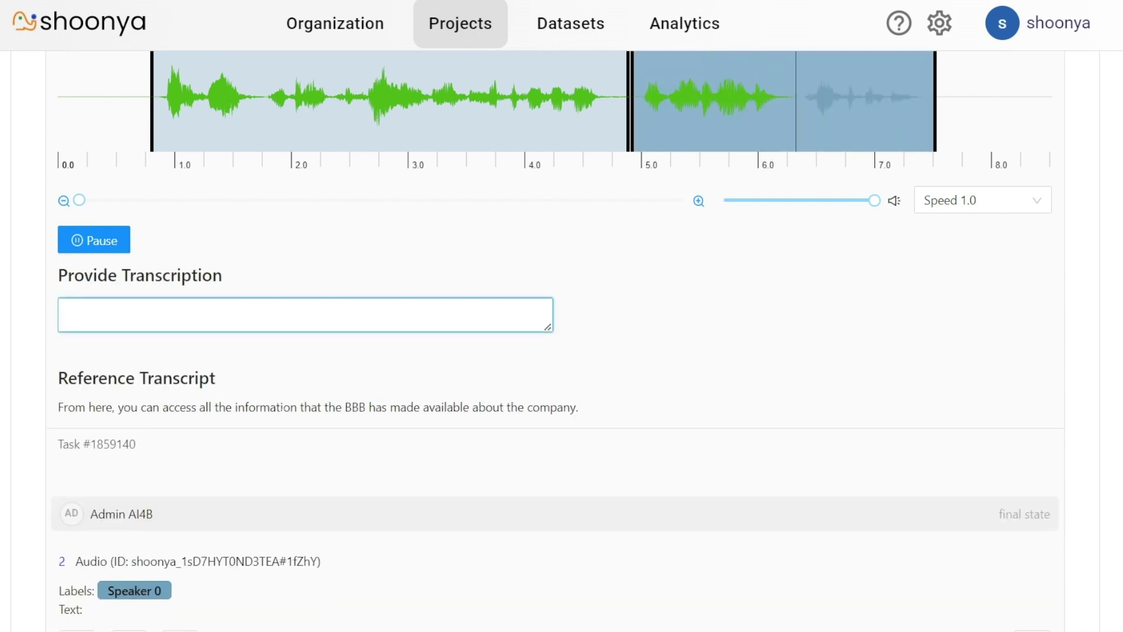
left_click_drag(369, 407, 580, 407)
key("ctrl+c")
left_click(304, 299)
key("ctrl+v")
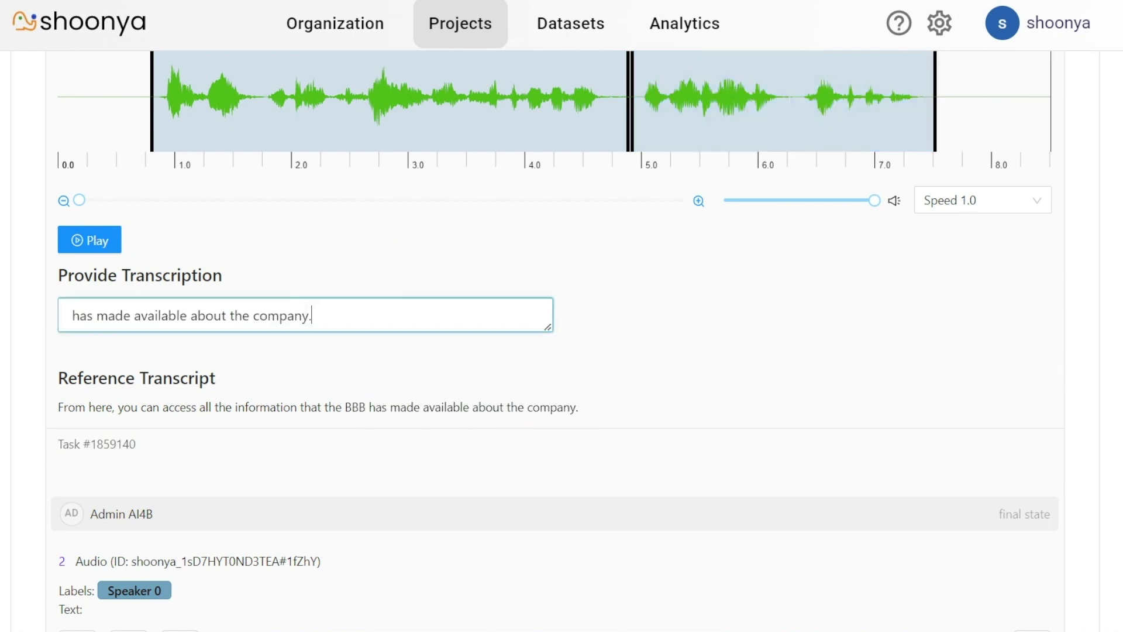
left_click(700, 358)
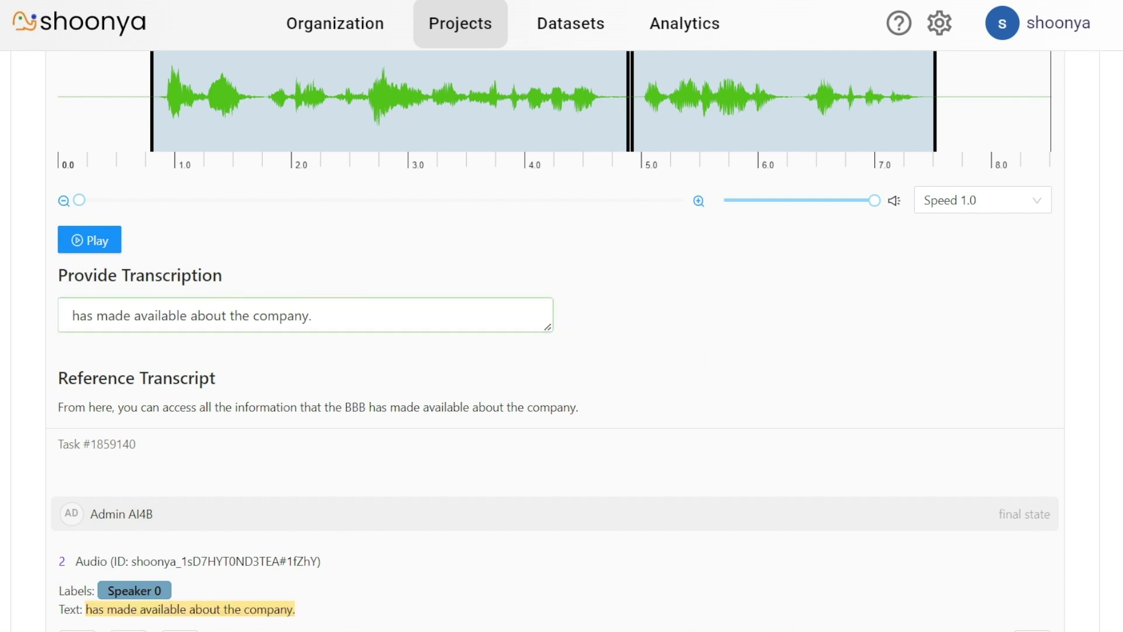
scroll(561, 339, "up", 5)
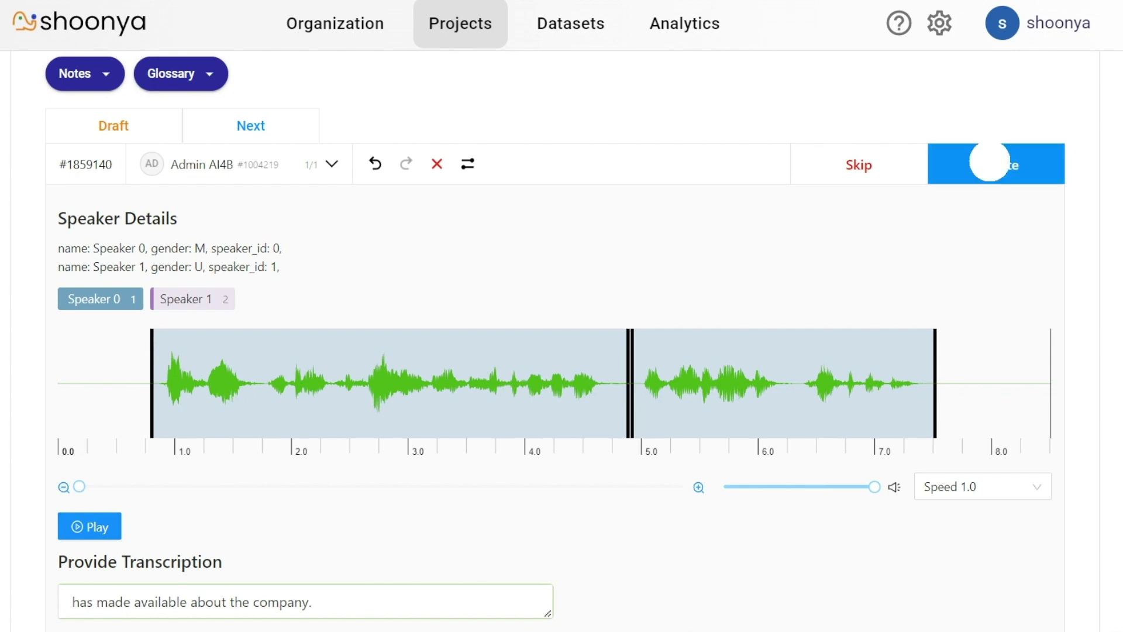
- Update task 1859140, then check both regions' saved transcriptions
left_click(990, 168)
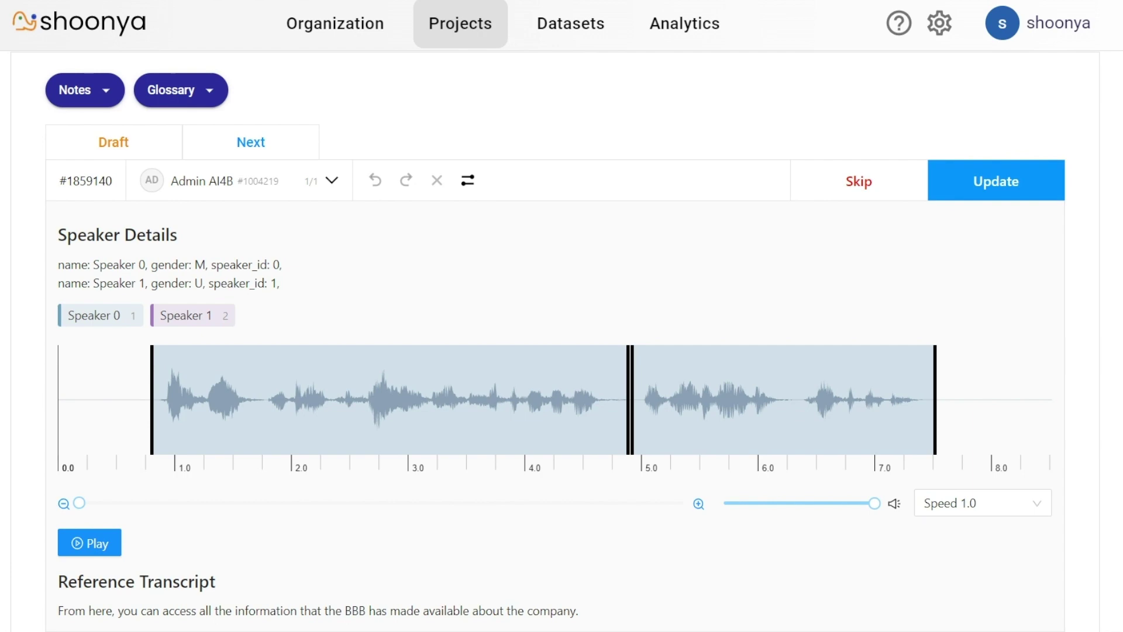
scroll(409, 263, "down", 3)
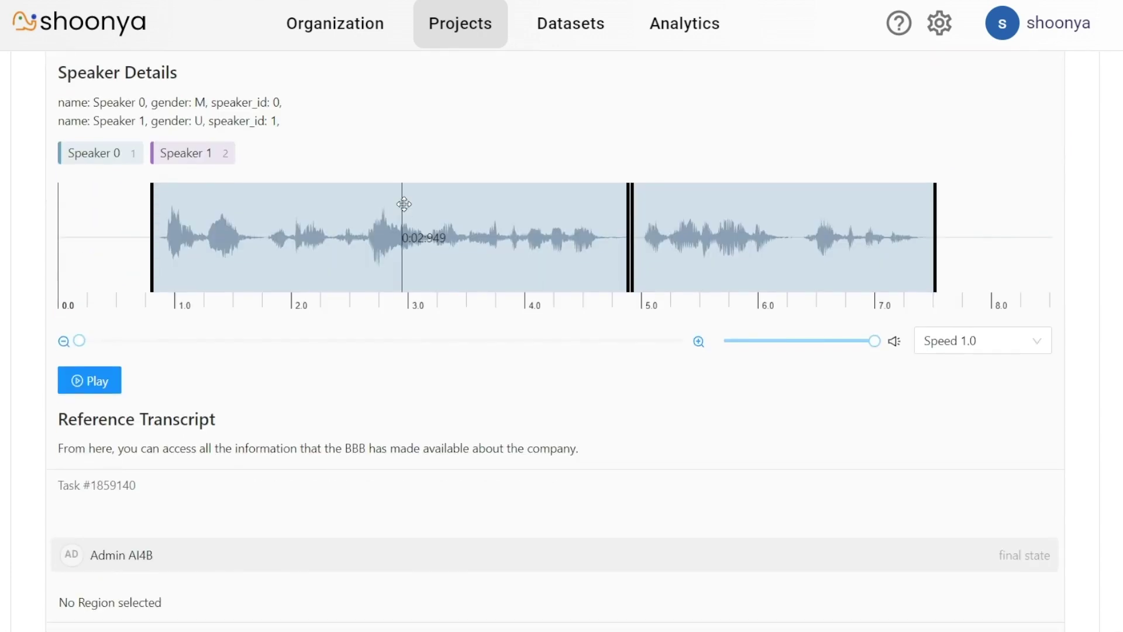
left_click(399, 239)
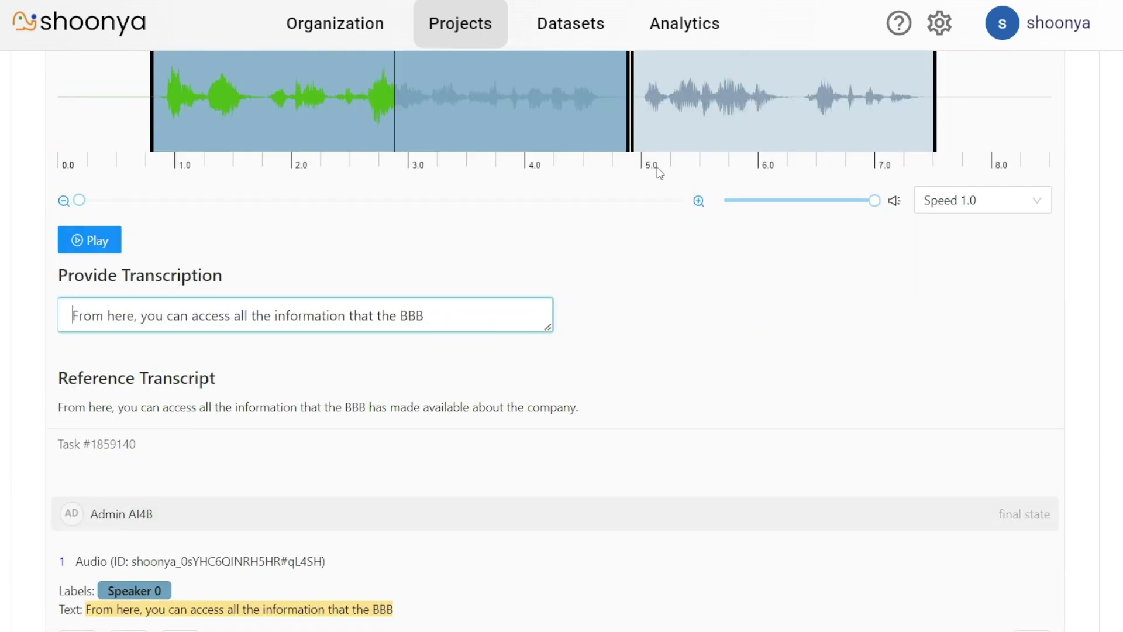
left_click(829, 141)
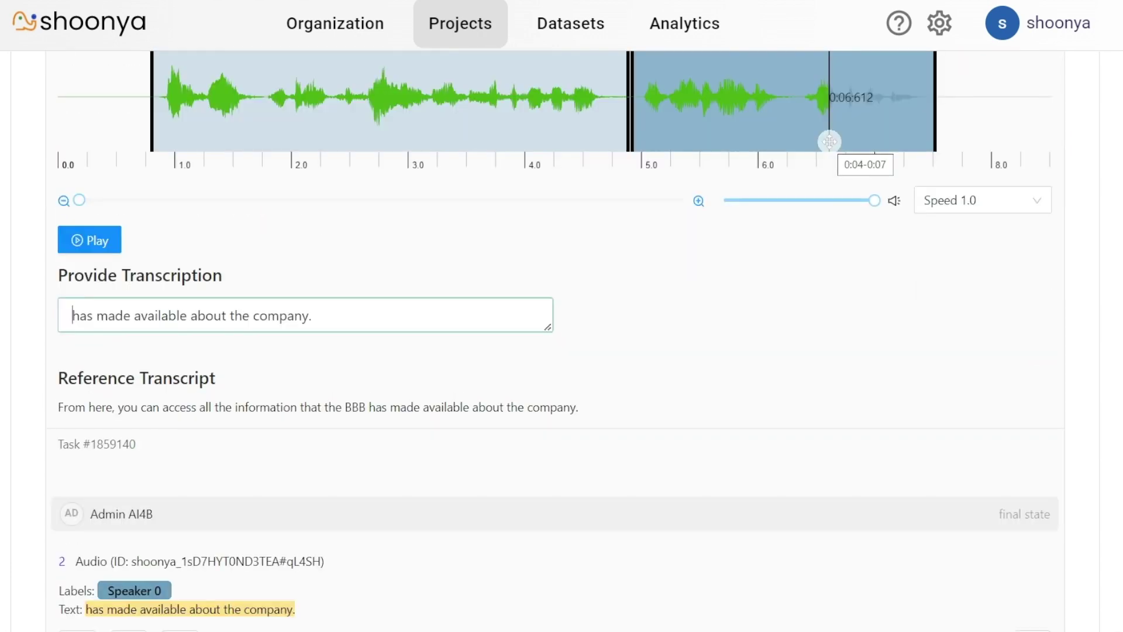
- Transliterate 'hello' to Hindi, pick हेलो, and copy it to the clipboard
left_click(946, 20)
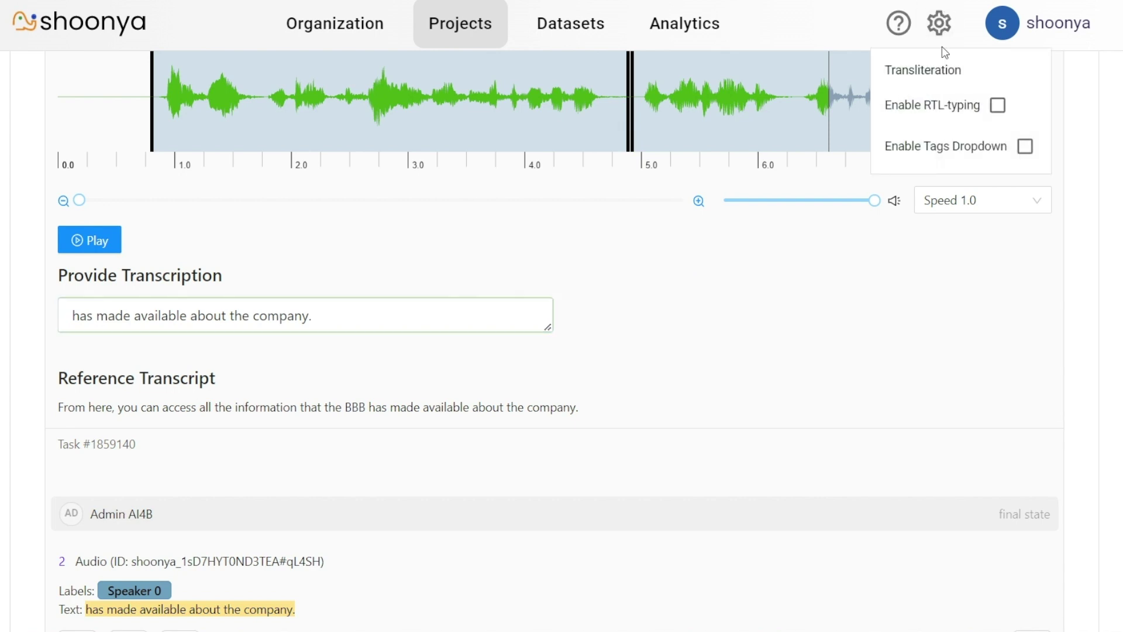
left_click(923, 70)
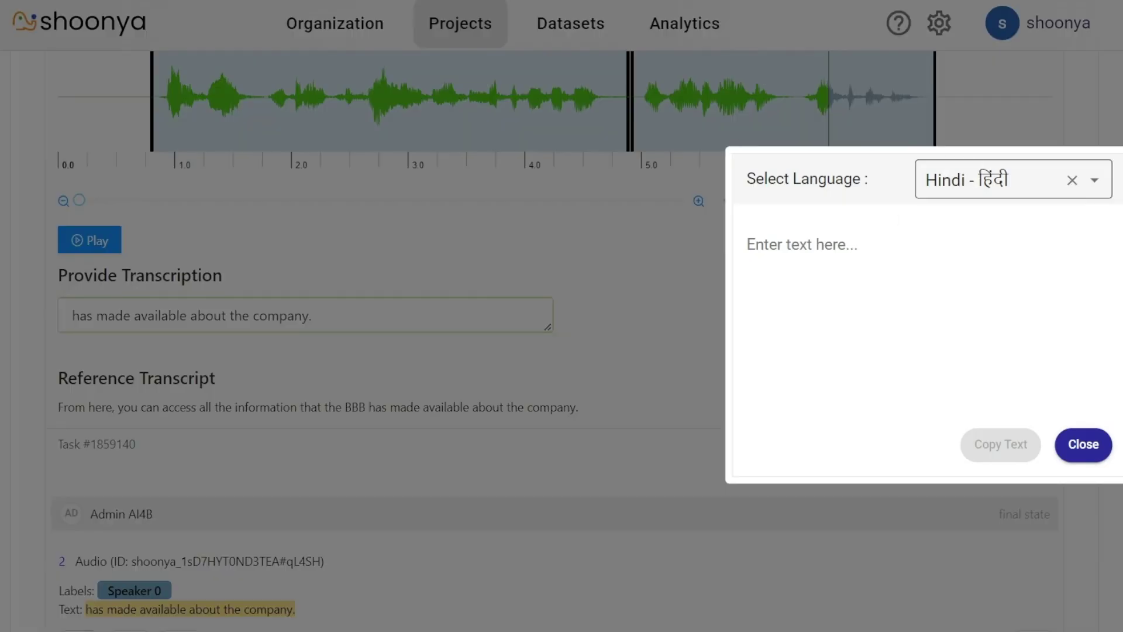
left_click(953, 170)
left_click(748, 244)
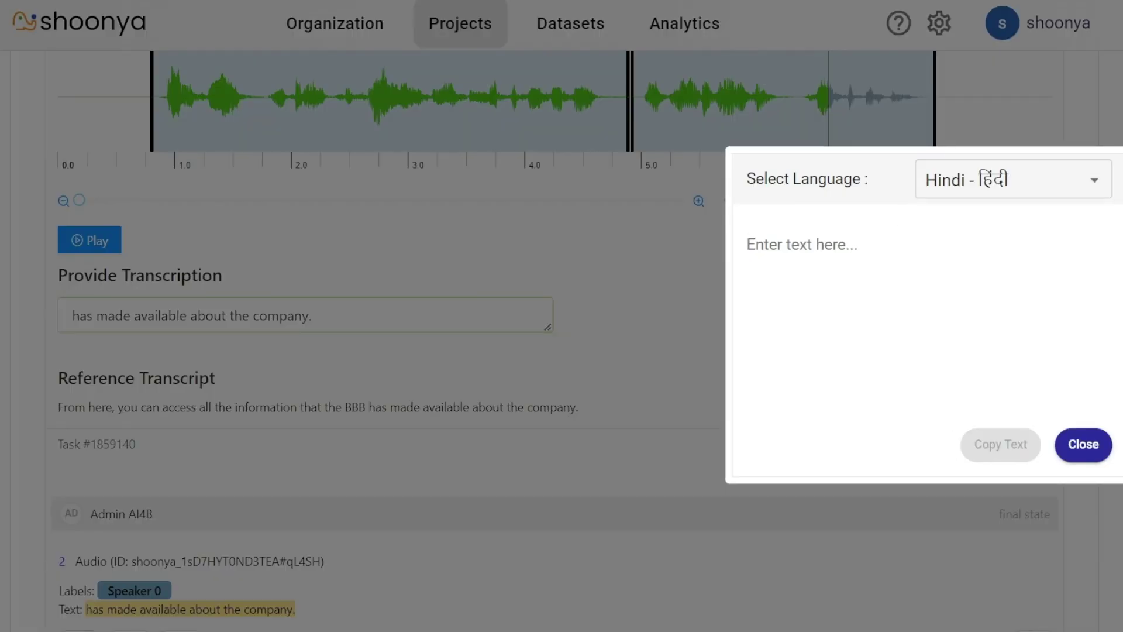
type("hello")
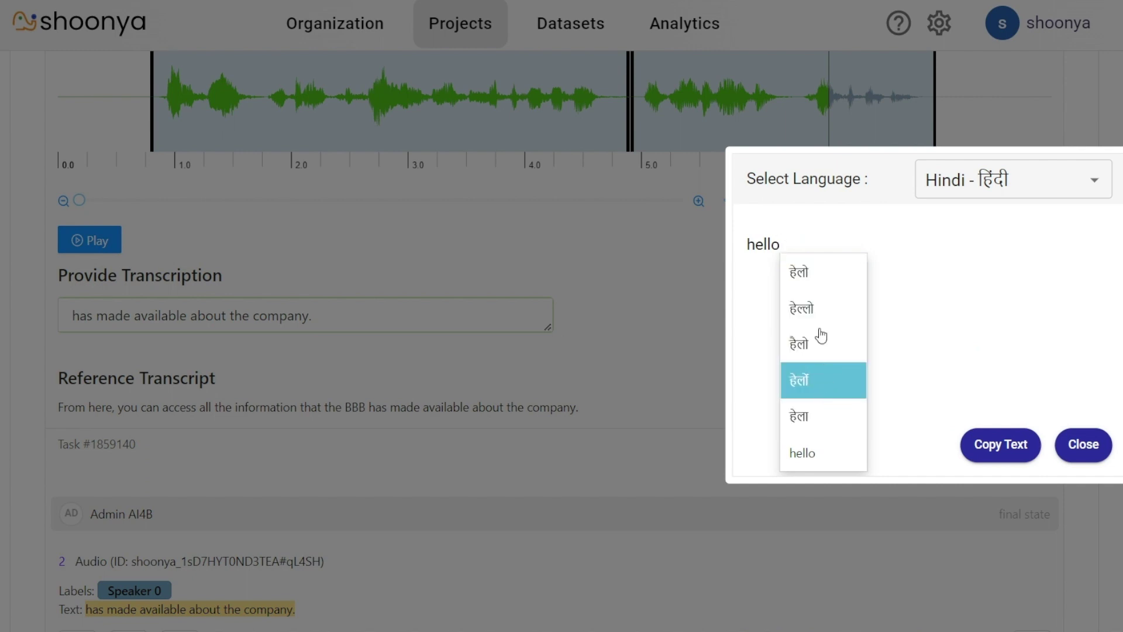
left_click(831, 284)
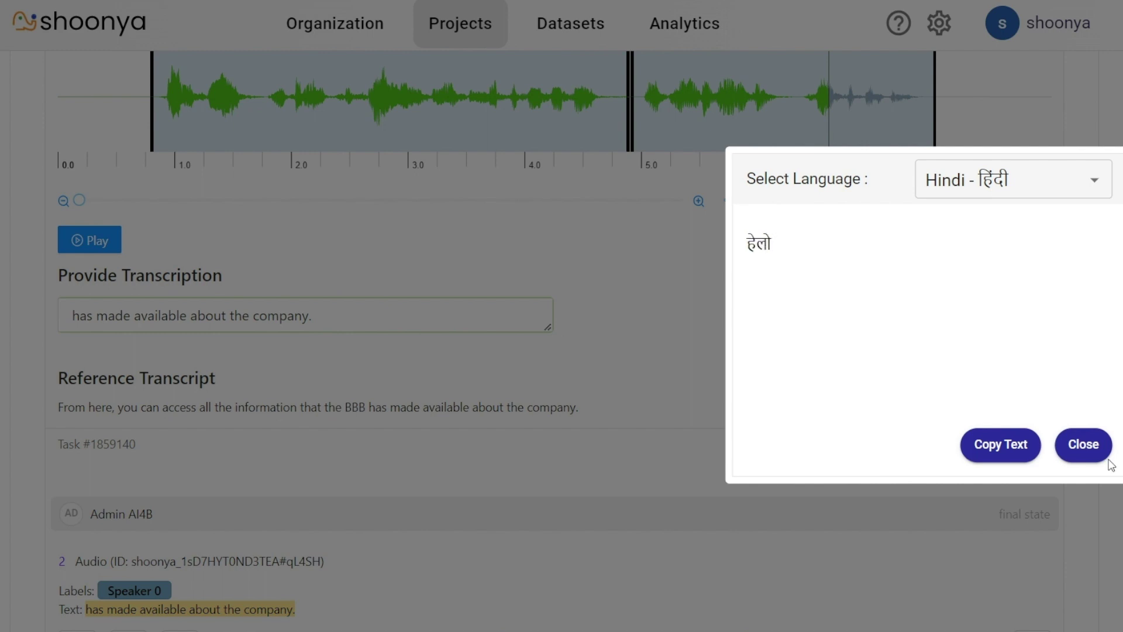
left_click(997, 451)
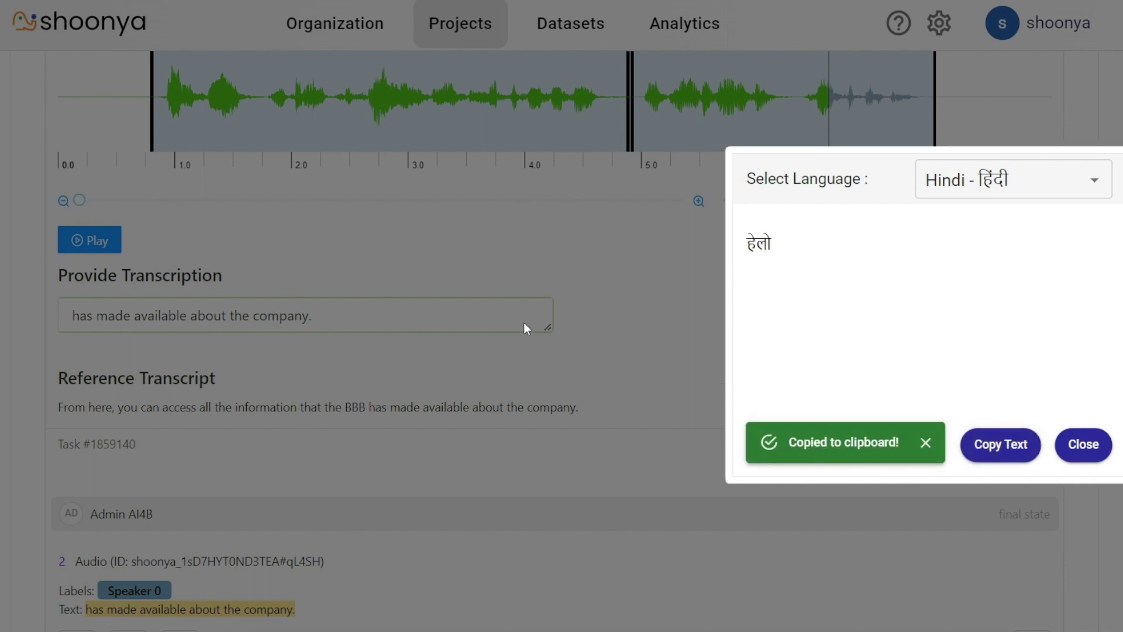
left_click(520, 322)
- Close the Transliteration window, paste हेलो into the second region's transcription, then undo it
left_click(1079, 447)
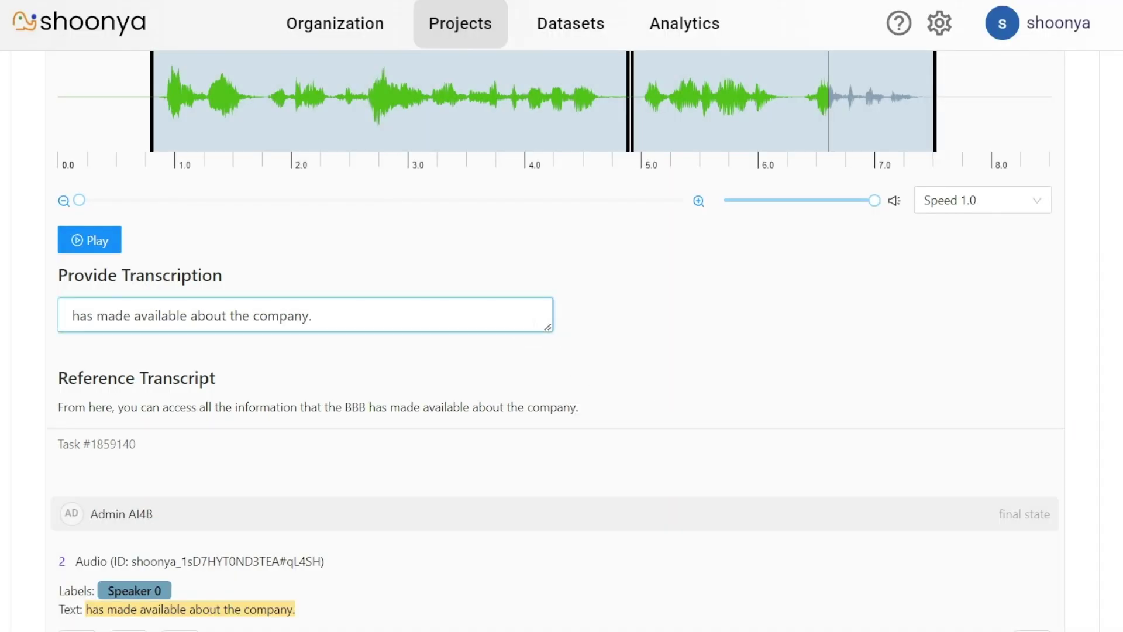
key("ctrl+v")
key("ctrl+z")
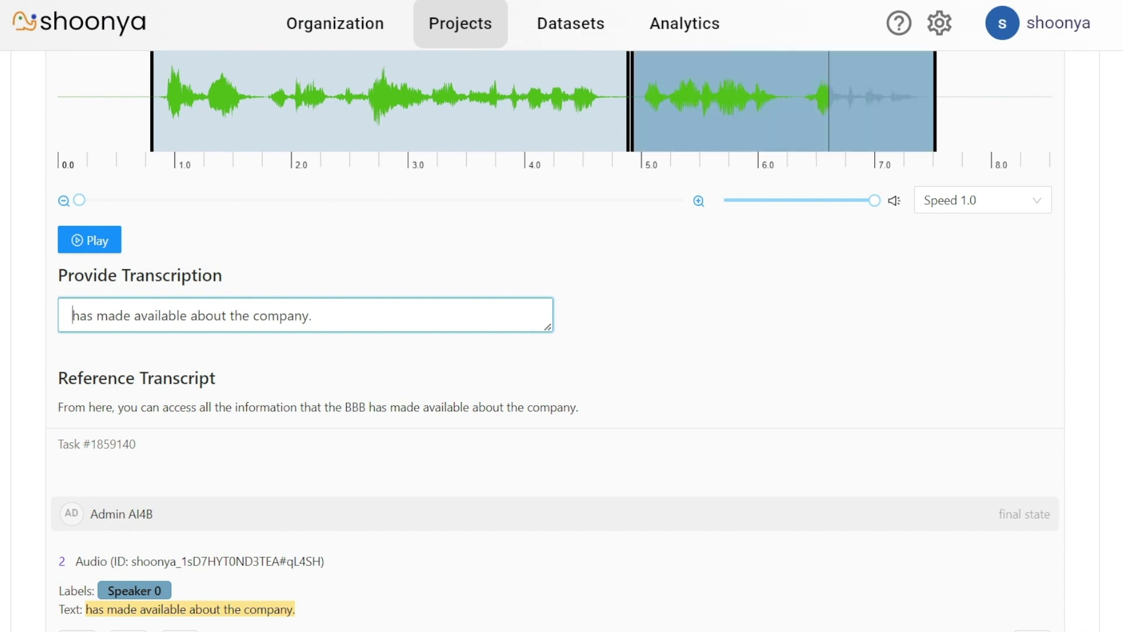